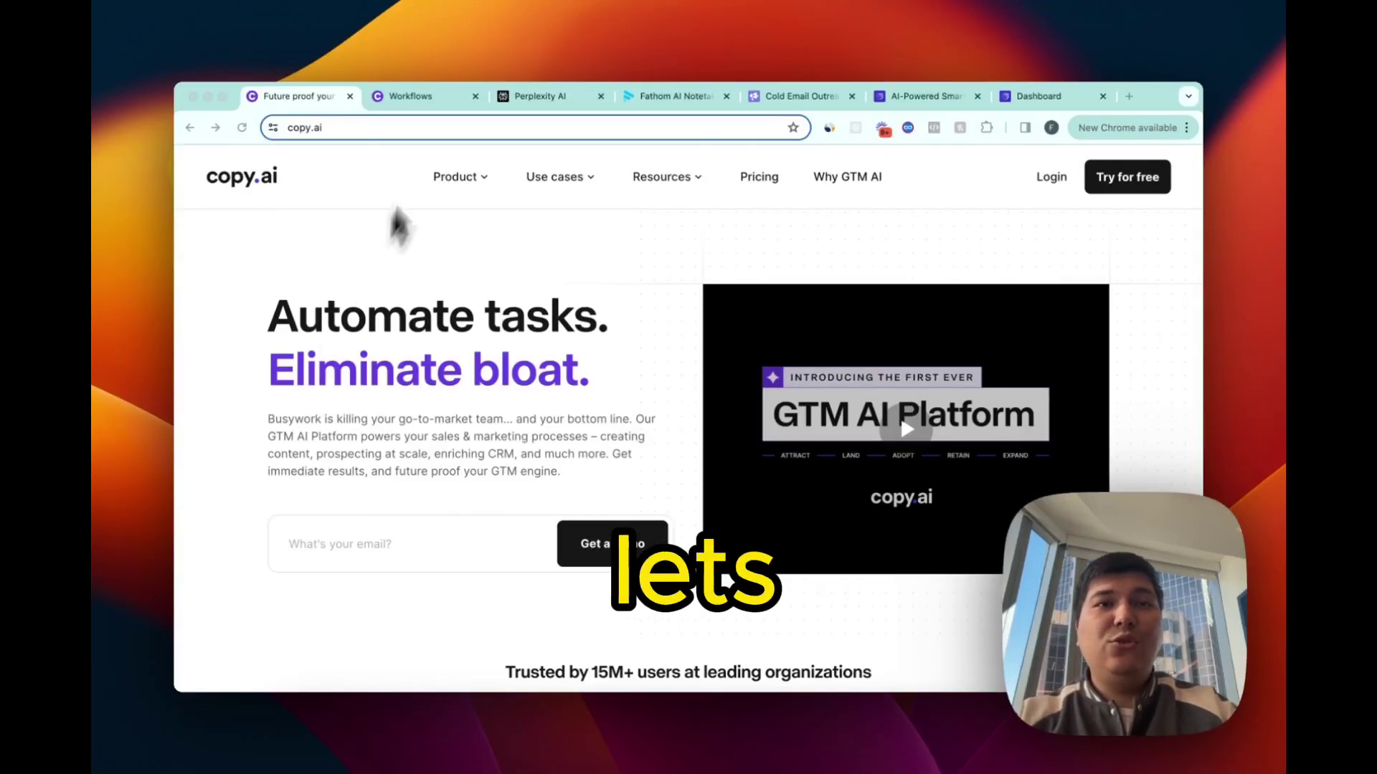
Step: View Copy.ai's Workflow Library listing the ready-made prospecting workflows
click(414, 96)
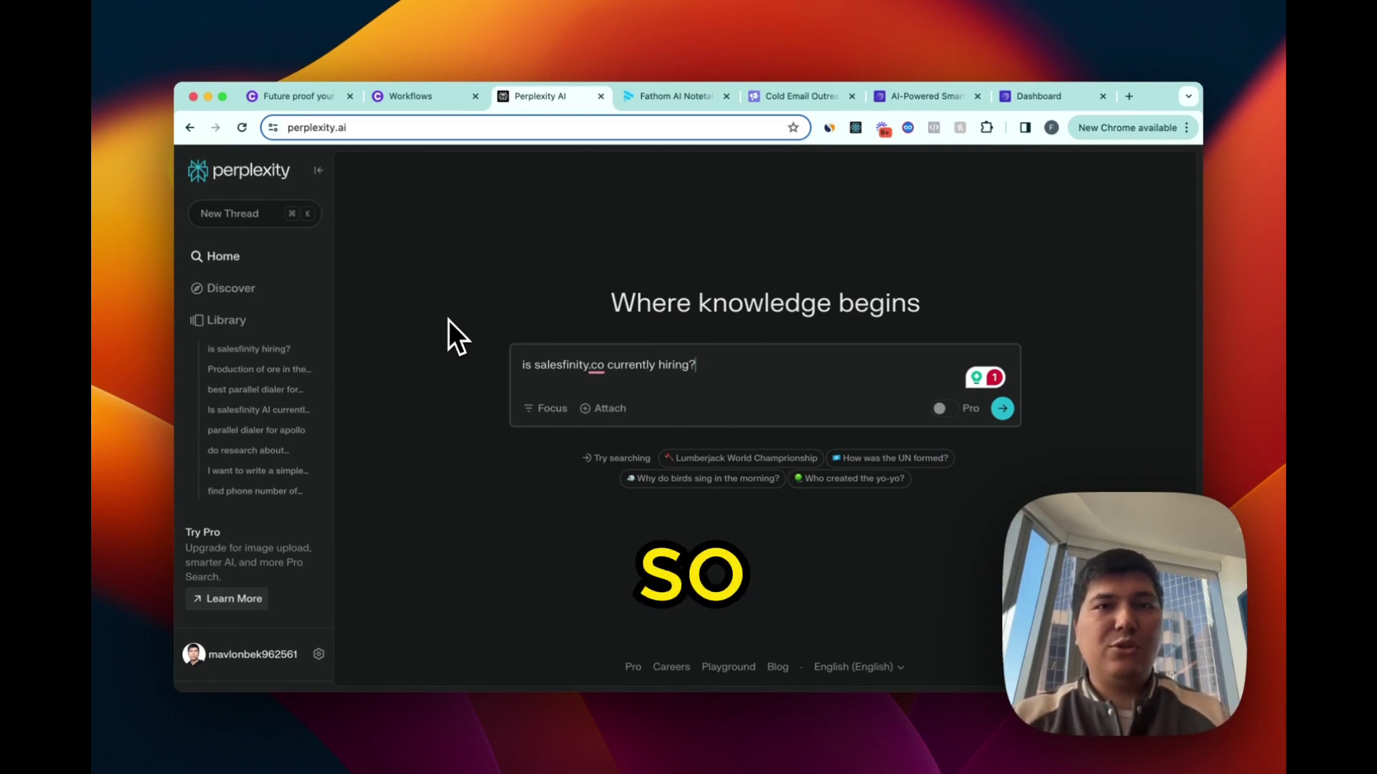
Step: Submit the Perplexity question asking whether salesfinity.co is currently hiring
key(Return)
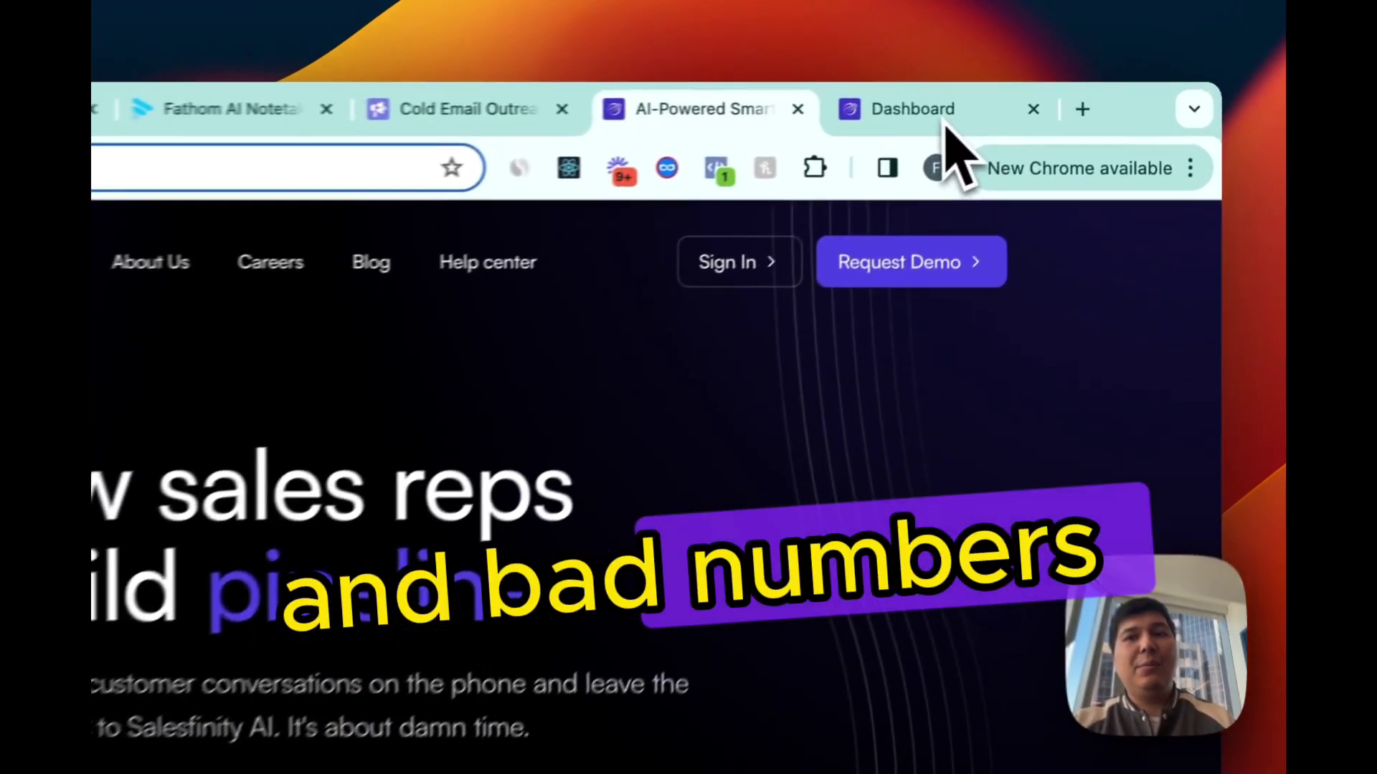
Step: Reach the Salesfinity Dialer dashboard listing contacts with 29 calls left
click(1074, 94)
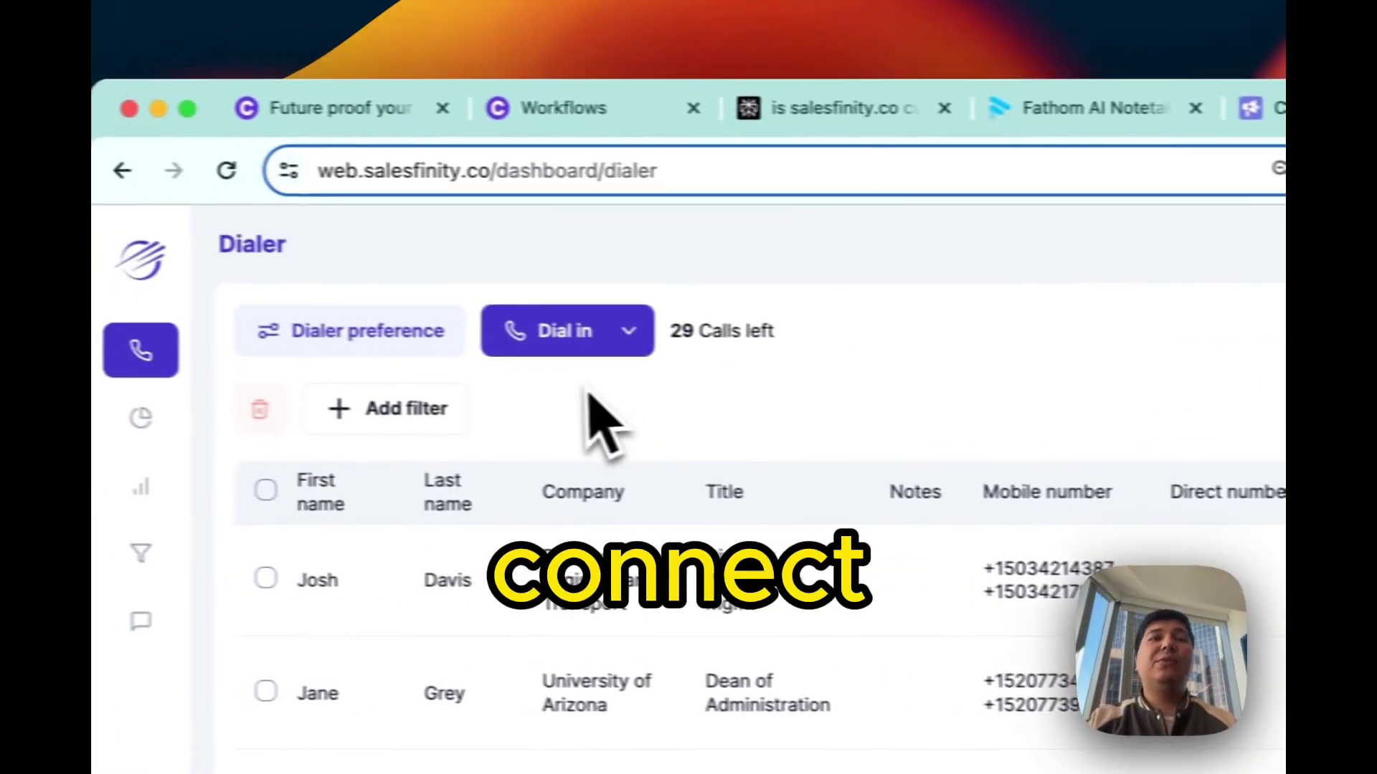
click(597, 342)
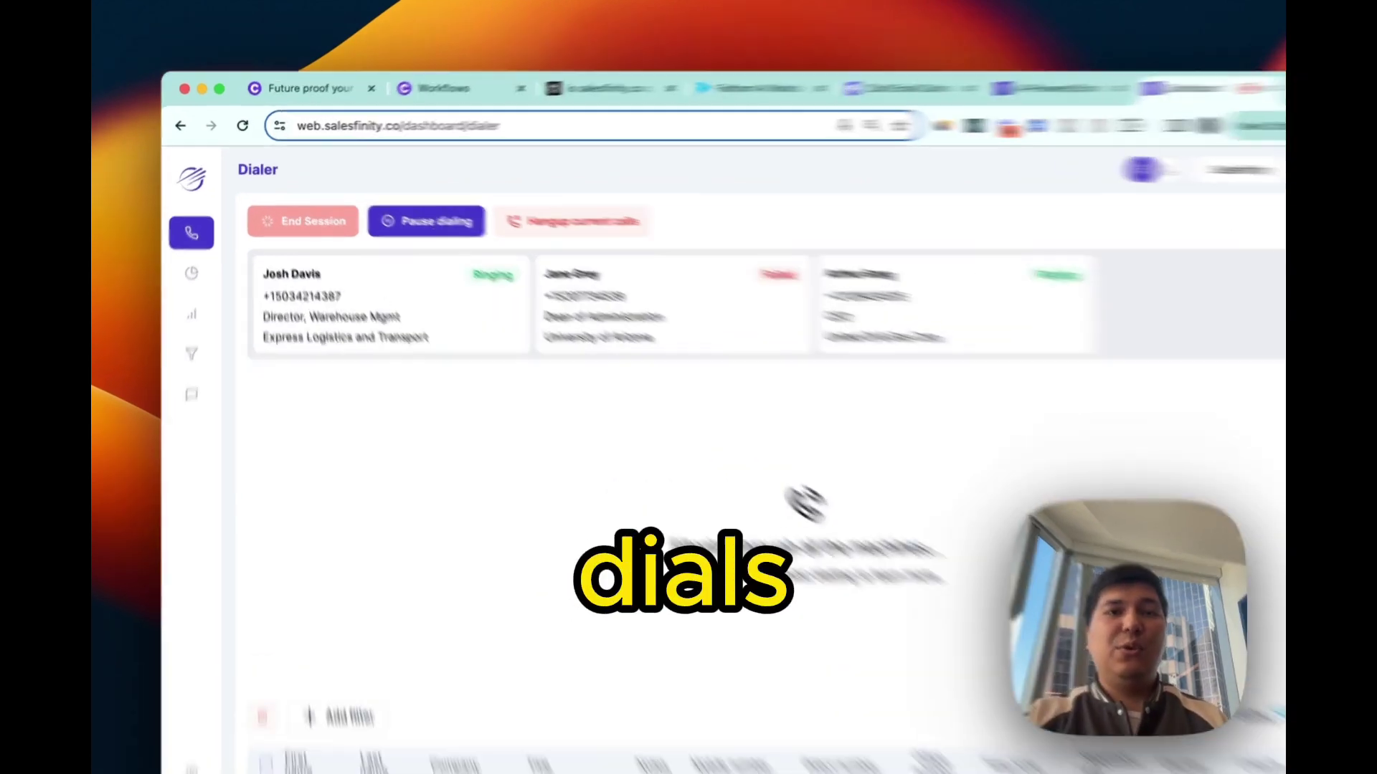
click(409, 287)
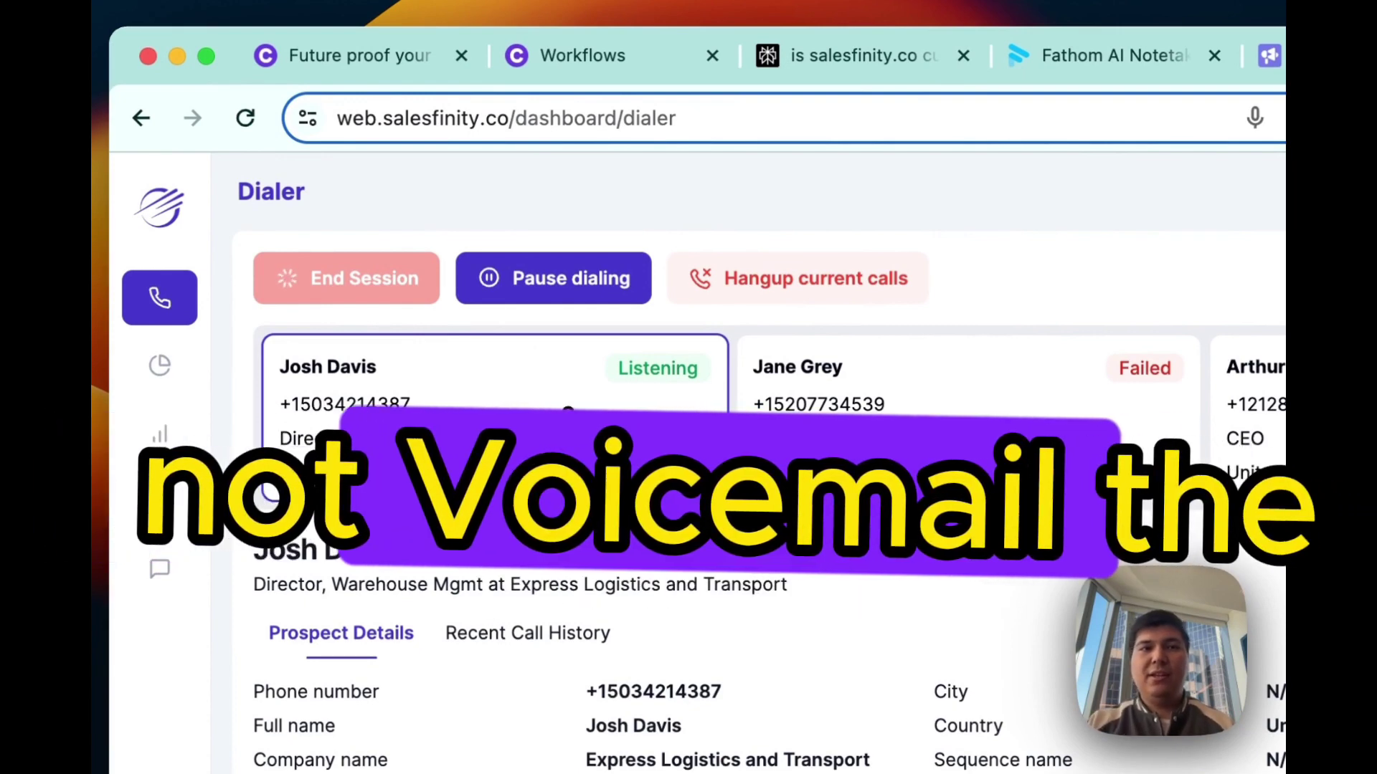
click(559, 277)
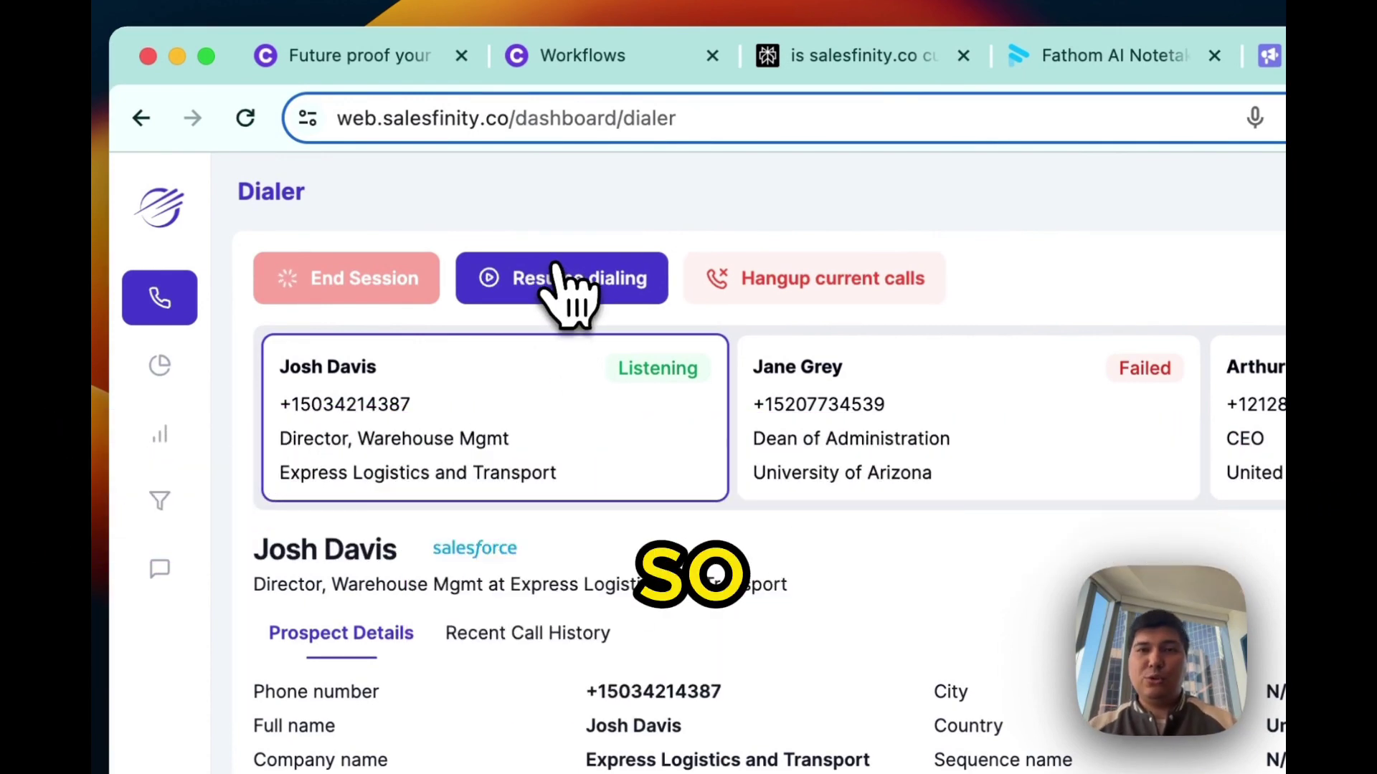